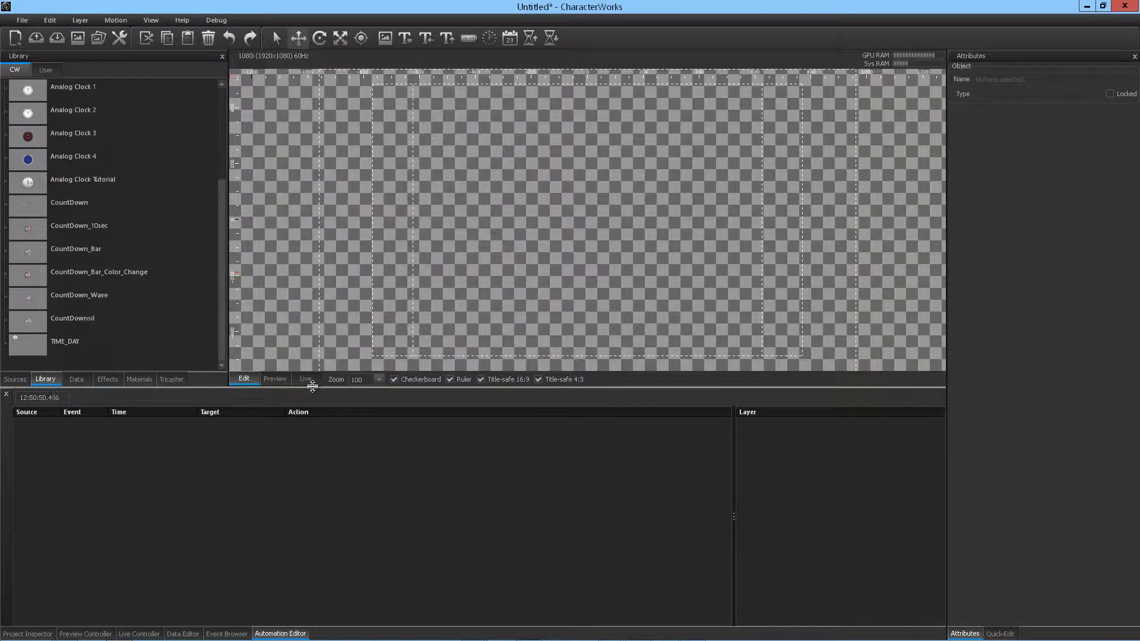
Import the TIME_DAY motion from the library's Time folder and add it to the automation schedule.
left_click_drag(312, 386, 312, 425)
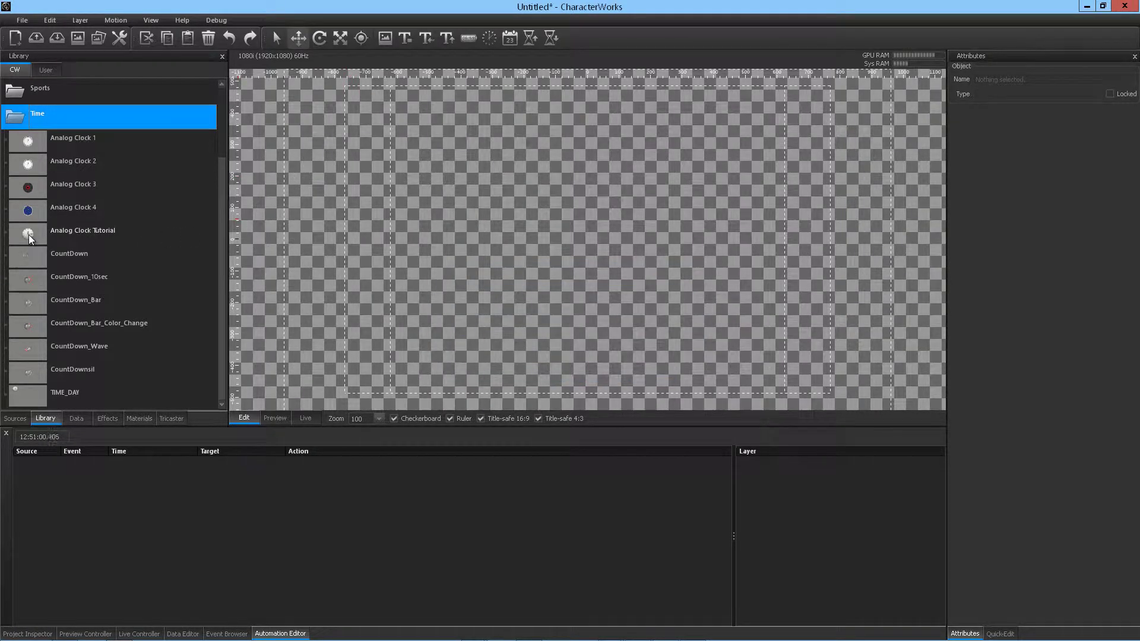
right_click(27, 394)
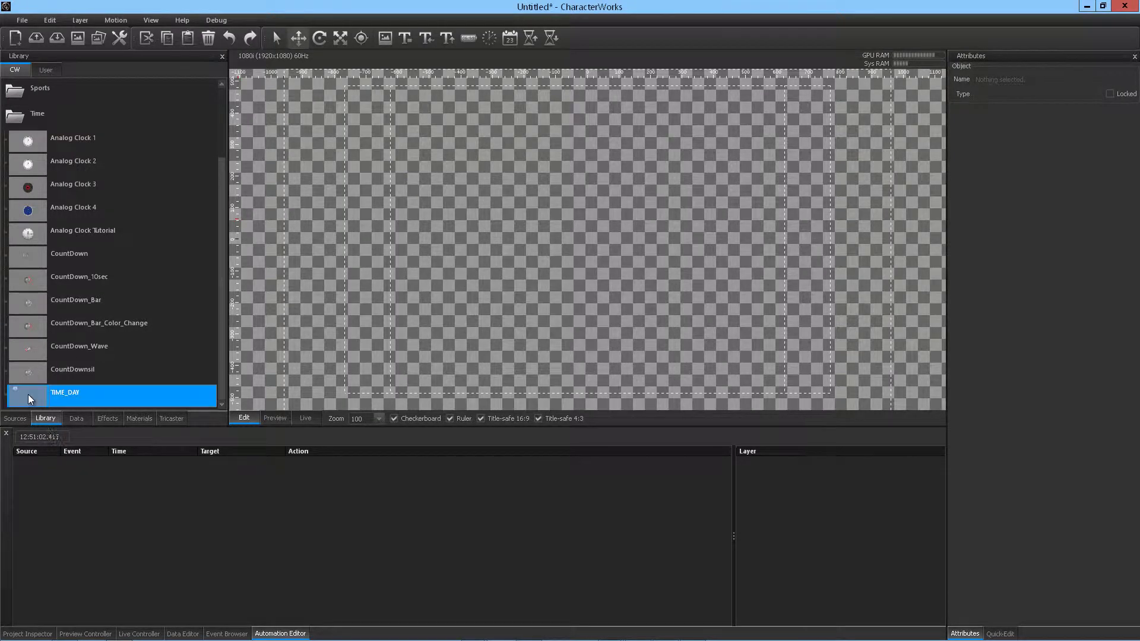
left_click(60, 403)
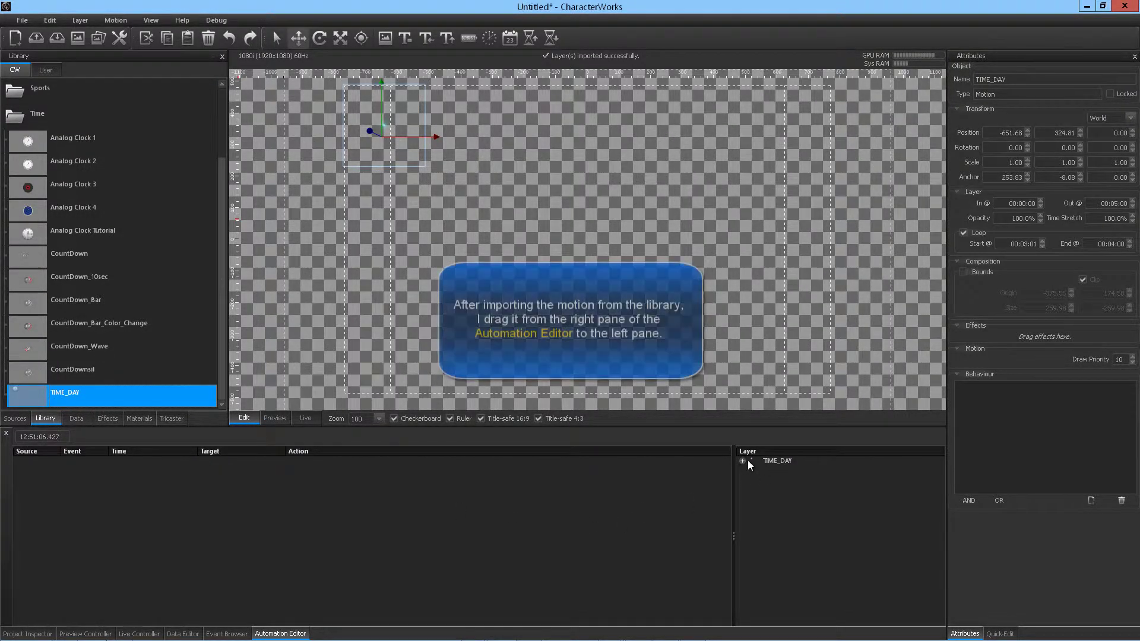
left_click_drag(773, 460, 485, 476)
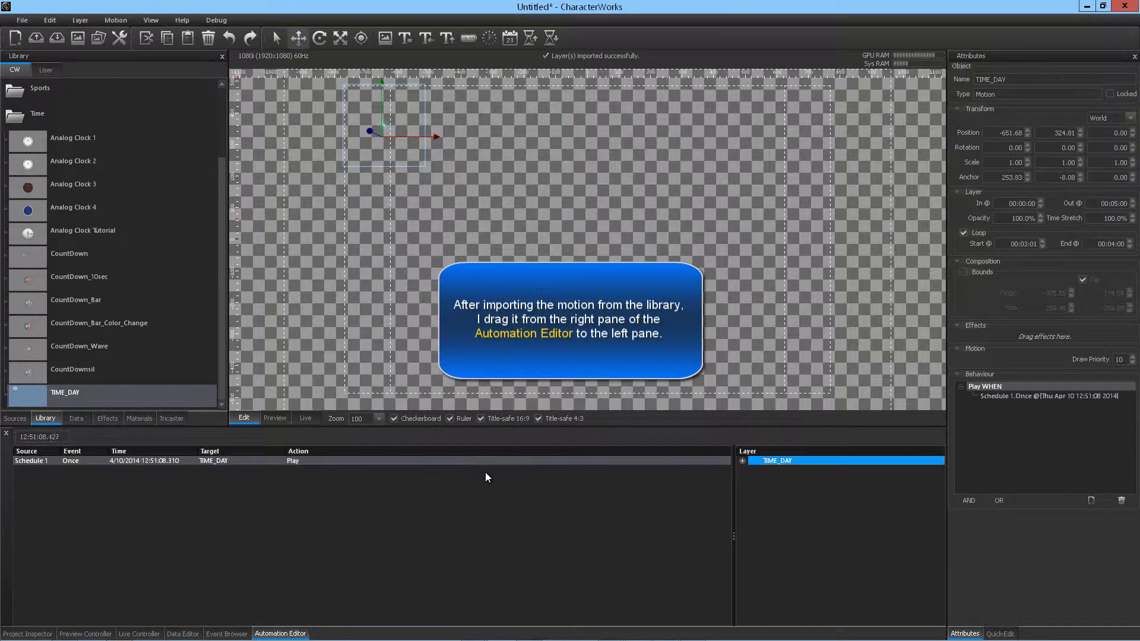
Set the scheduled play time of the TIME_DAY action to 12:59:45 PM.
left_click(151, 461)
left_click(152, 461)
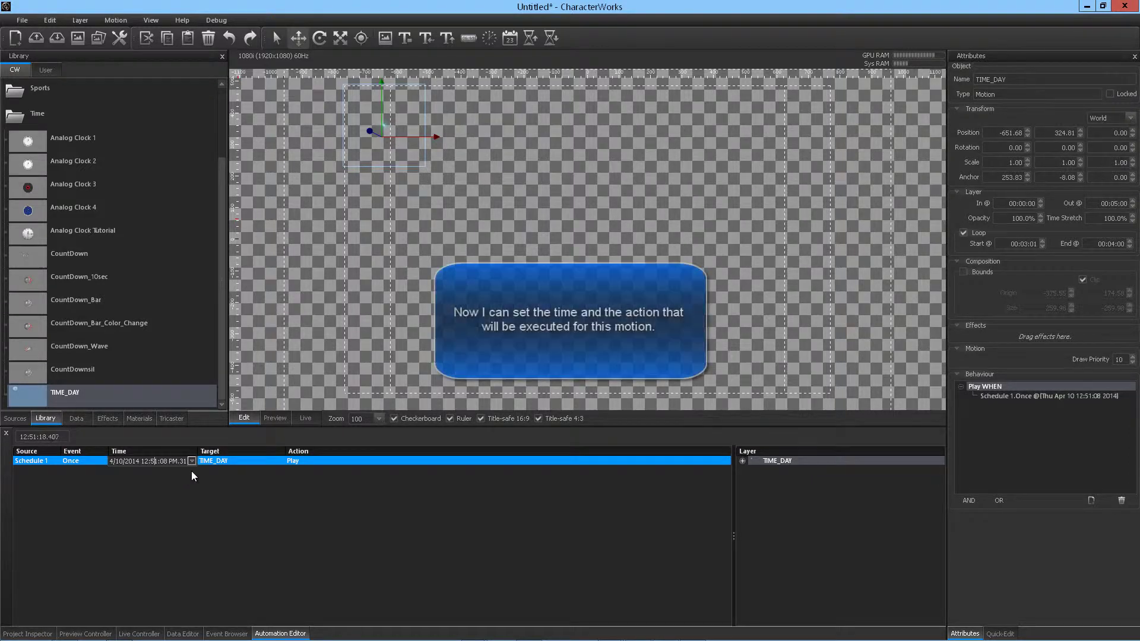
type("9:")
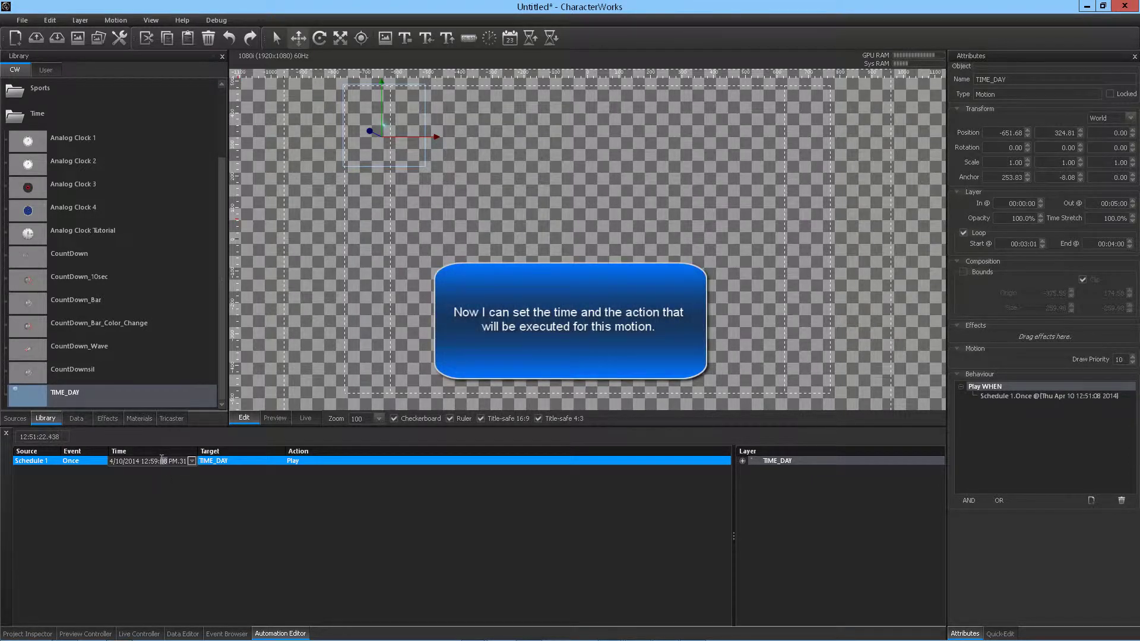
type("55")
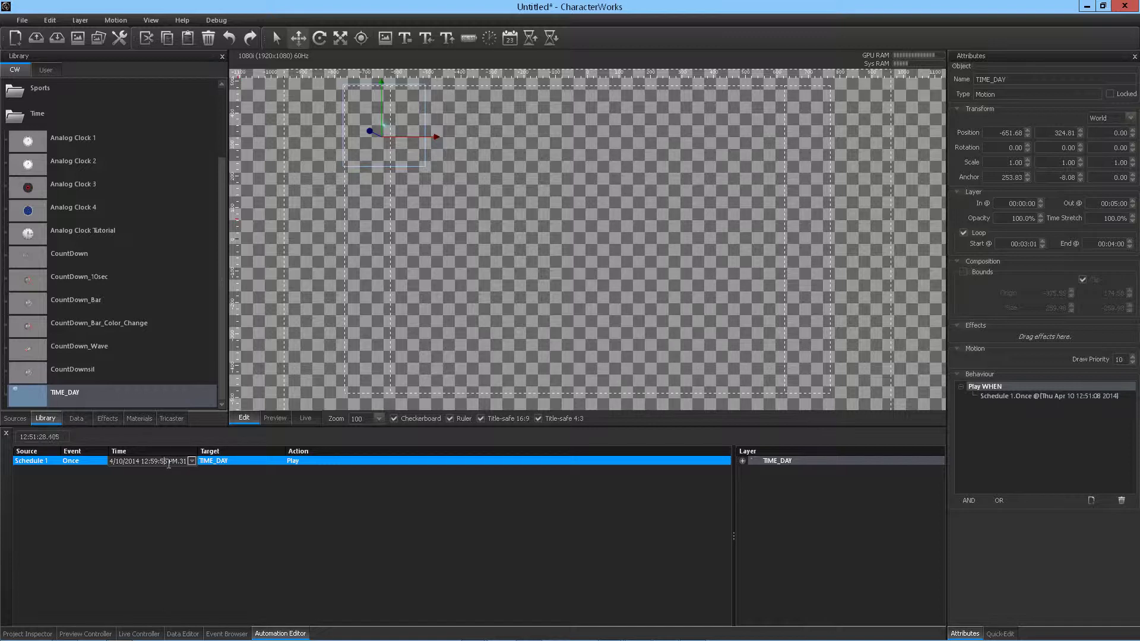
type("45")
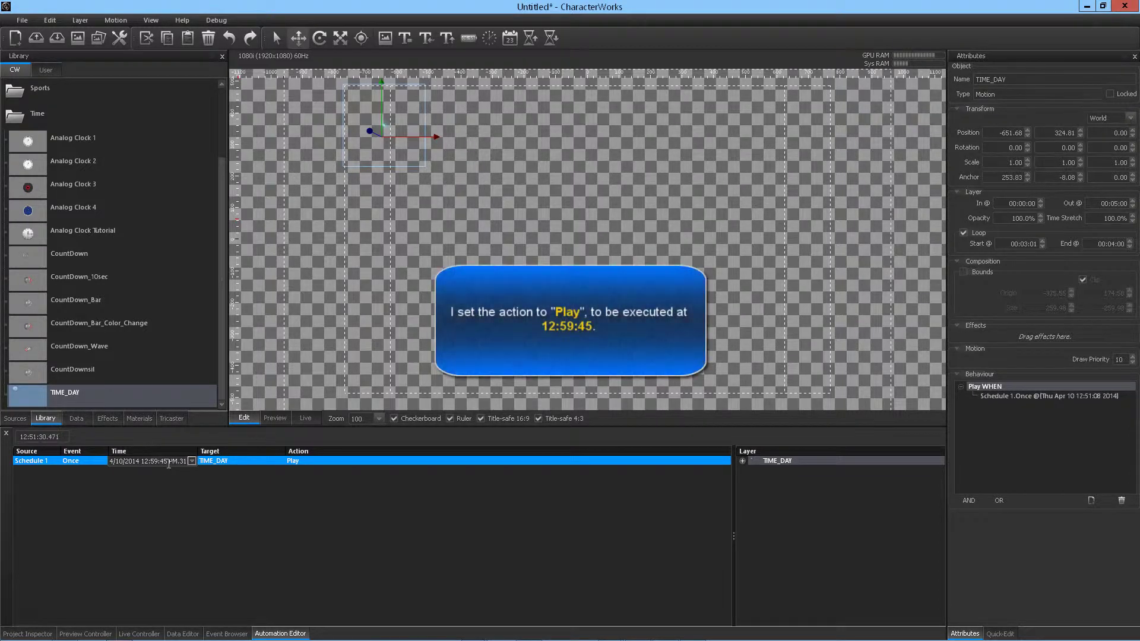
key("Return")
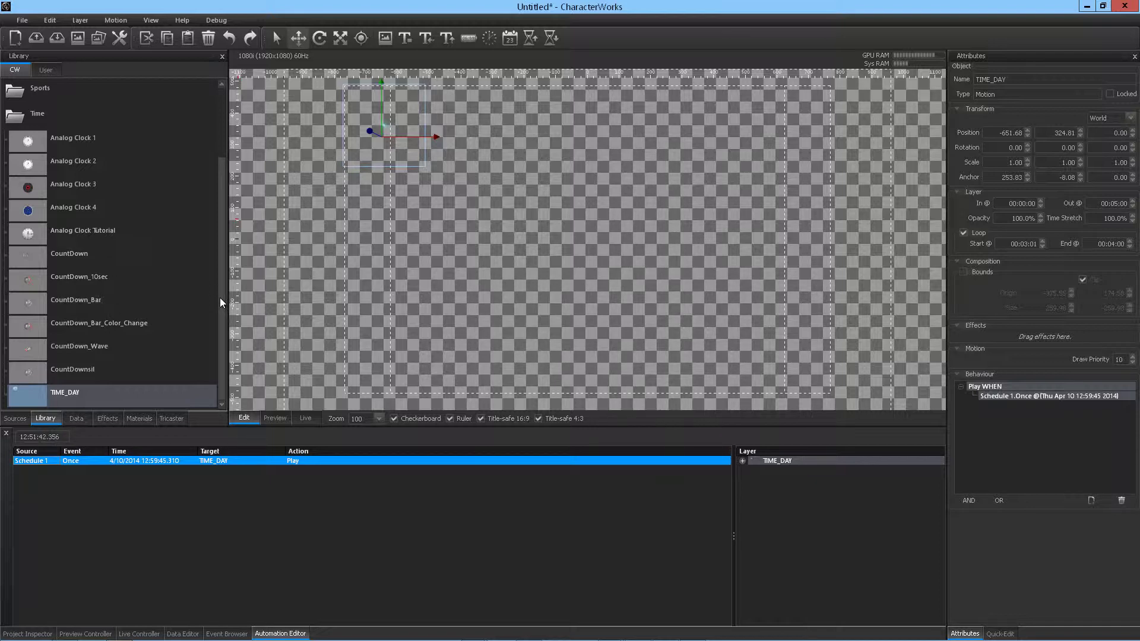
Import the CountDown_10sec motion from the library and schedule it to play at 12:59:50 PM.
left_click(89, 279)
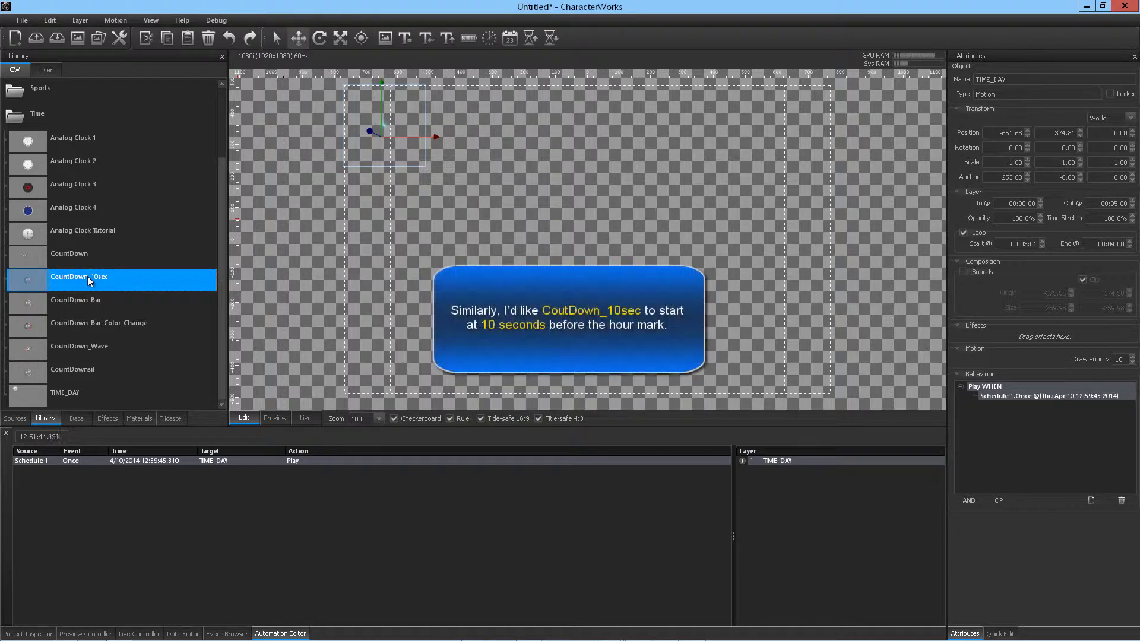
left_click_drag(89, 278, 93, 287)
left_click(94, 287)
left_click_drag(789, 461, 580, 504)
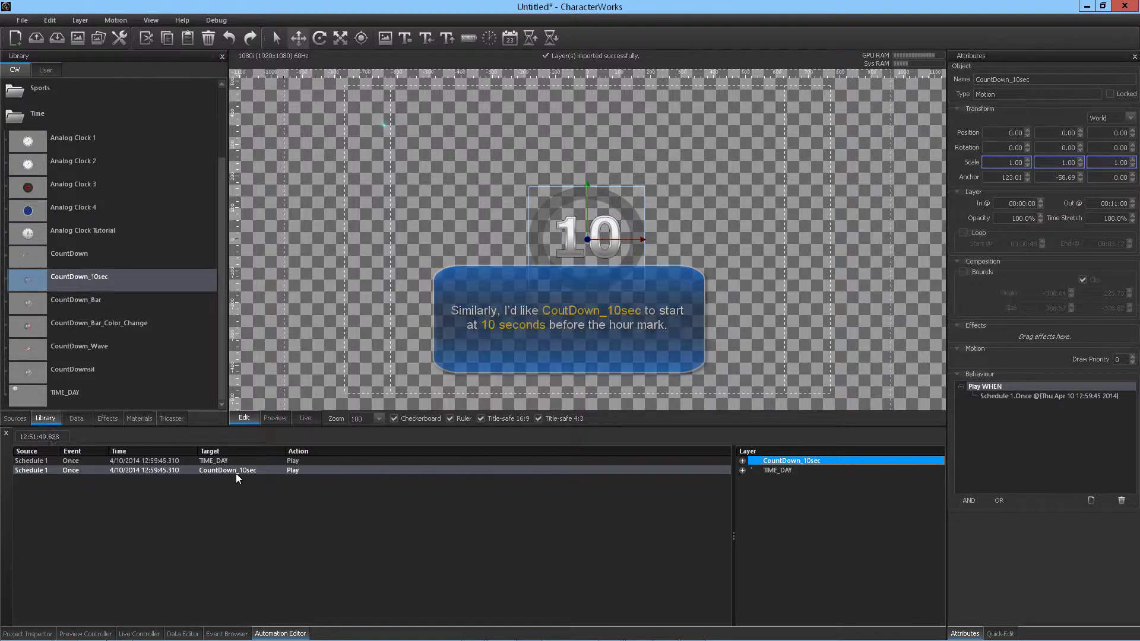
double_click(159, 472)
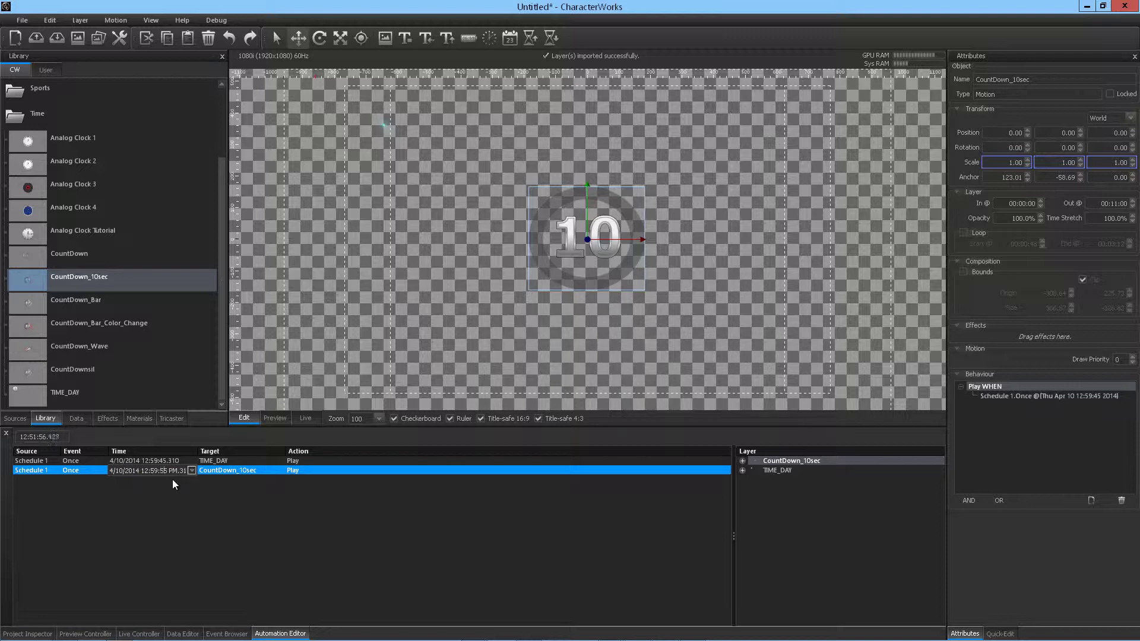
key("Return")
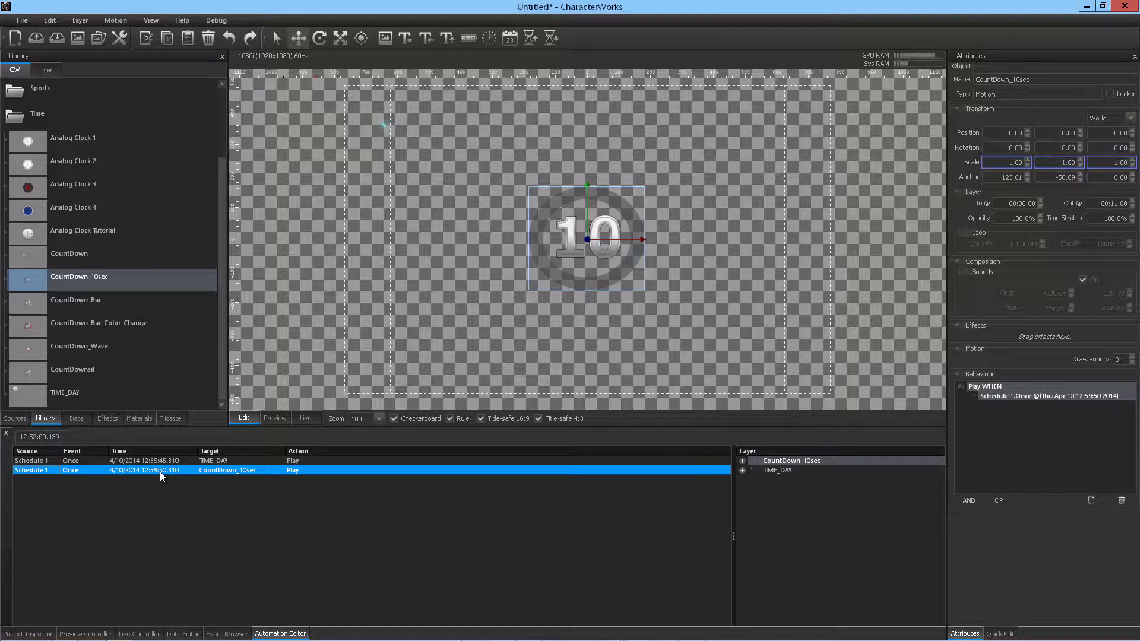
Import the Twitter_craw_Anim_Back motion from the library's Crawls folder and add it to the automation schedule.
left_click_drag(219, 271, 63, 151)
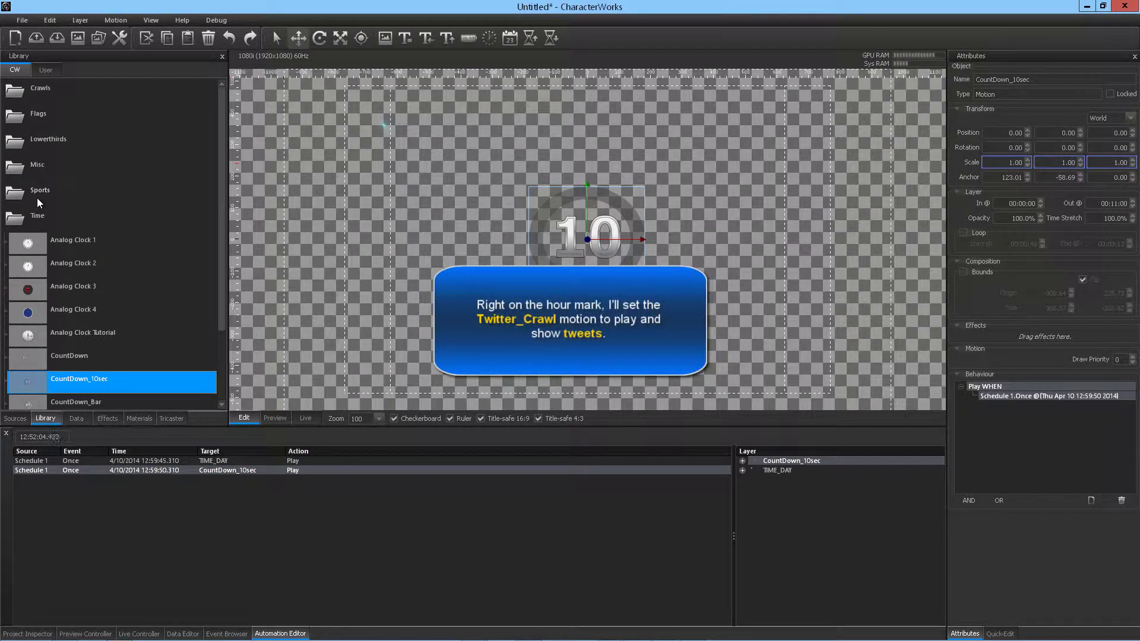
double_click(45, 88)
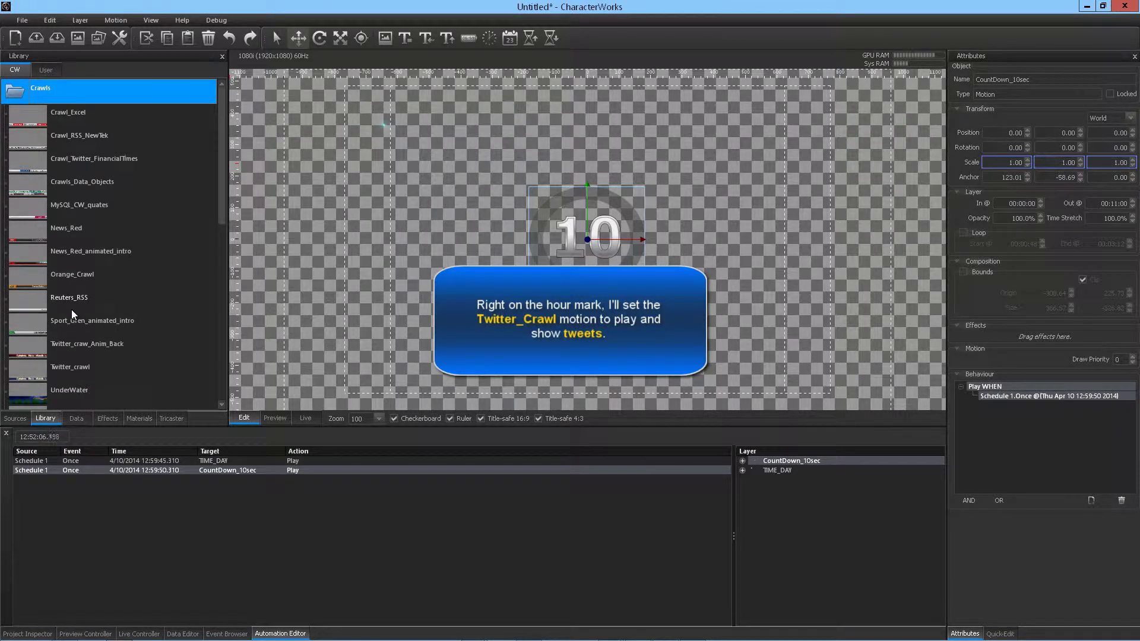
double_click(67, 346)
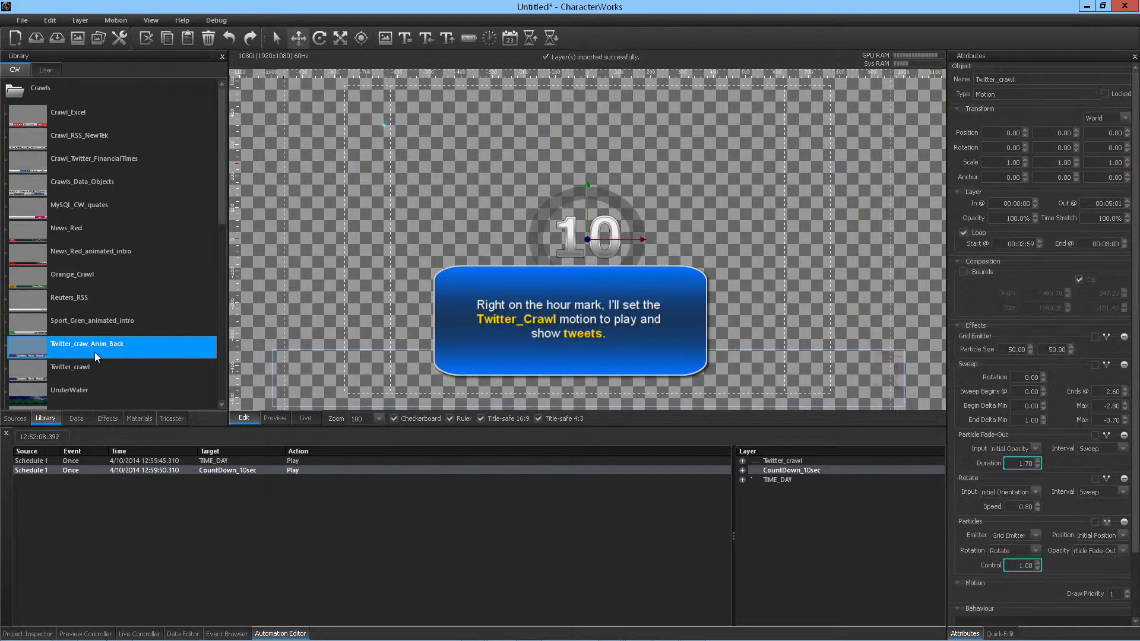
left_click(783, 461)
left_click_drag(782, 461, 432, 540)
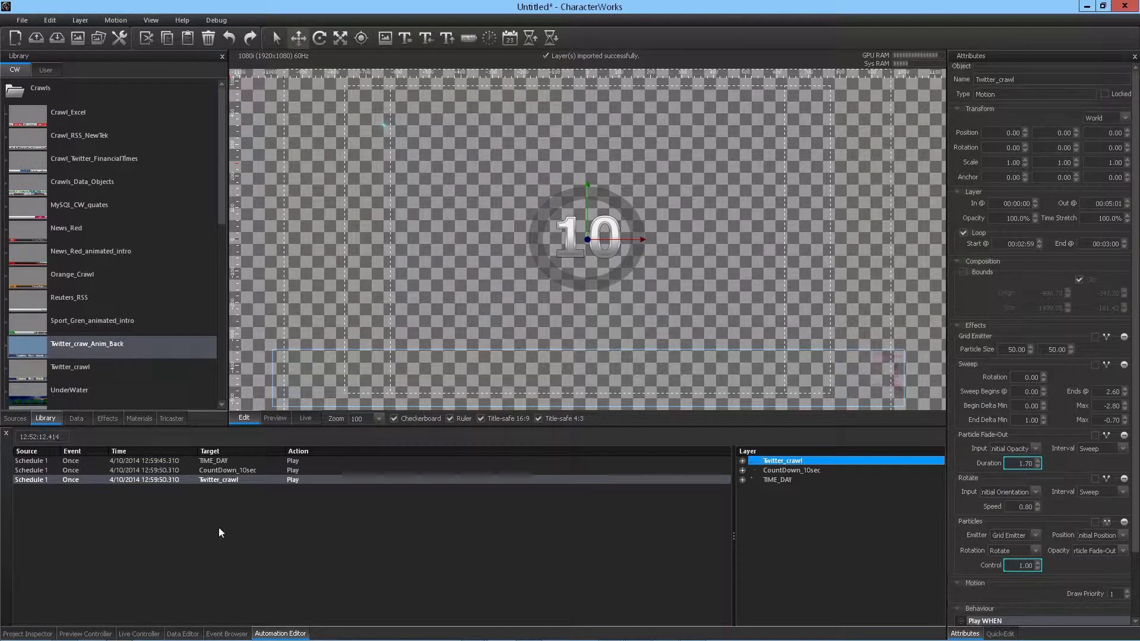
Set the scheduled play time of the Twitter_crawl action to 1:00:00 PM.
double_click(146, 480)
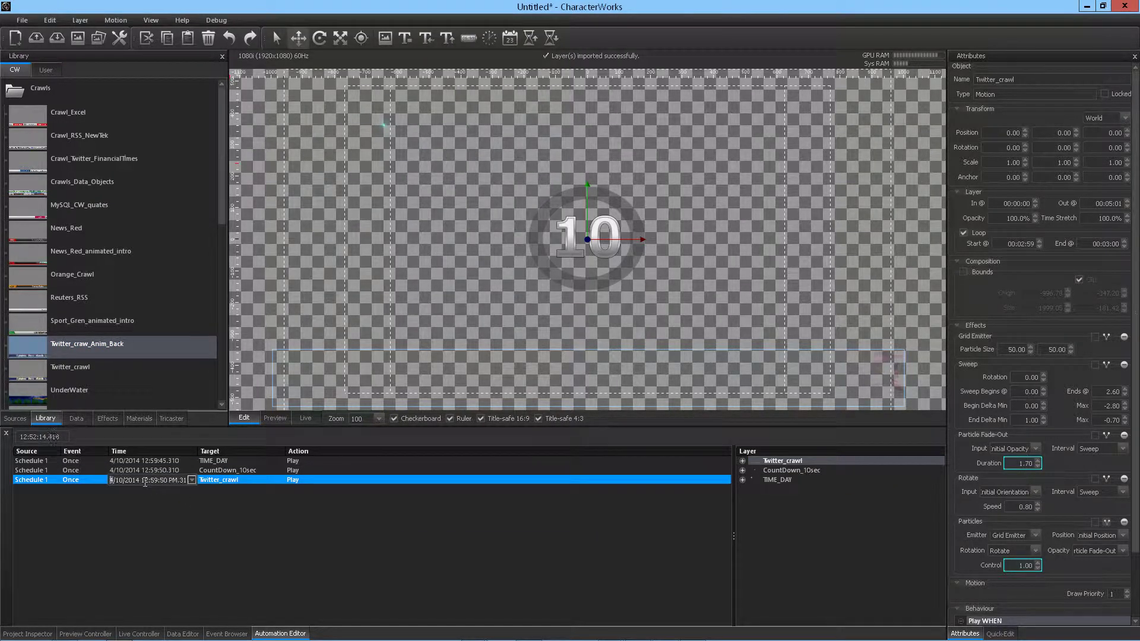
left_click(148, 480)
type("01:00")
key("BackSpace")
type("00")
key("Return")
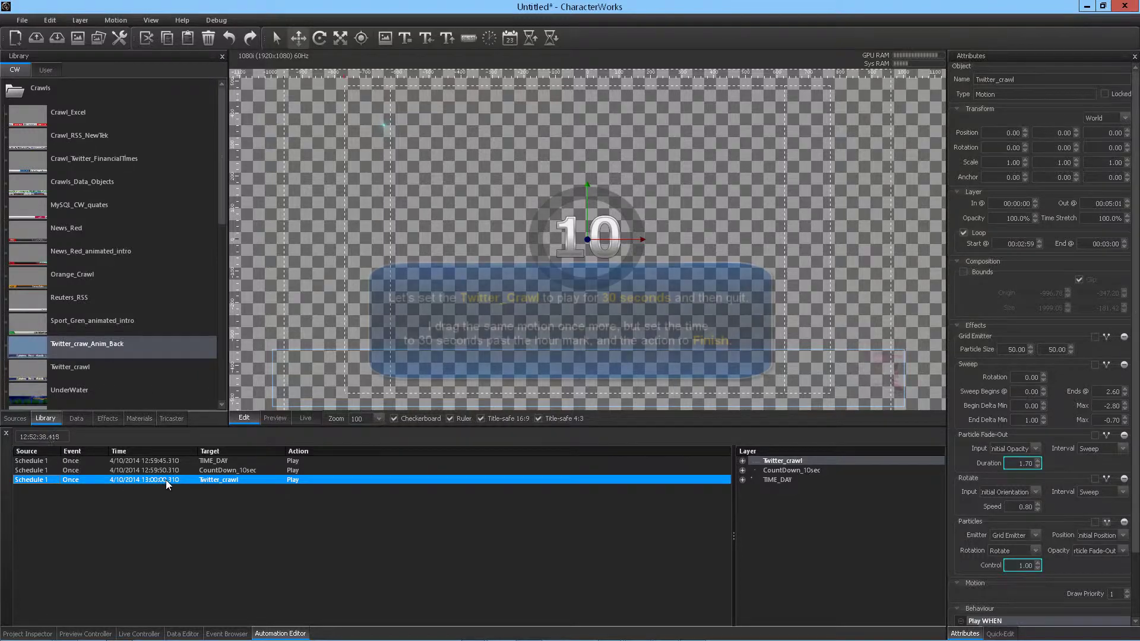
Add a second Twitter_crawl action to the schedule and set its time to 1:00:30 PM.
left_click_drag(782, 459, 540, 527)
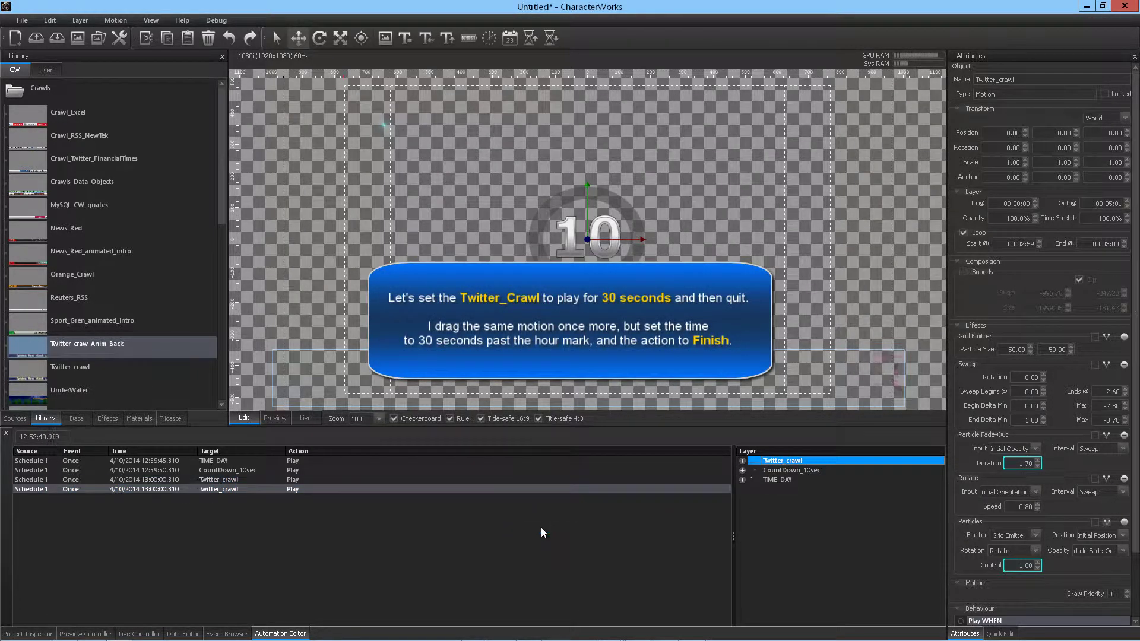
double_click(154, 490)
left_click(165, 509)
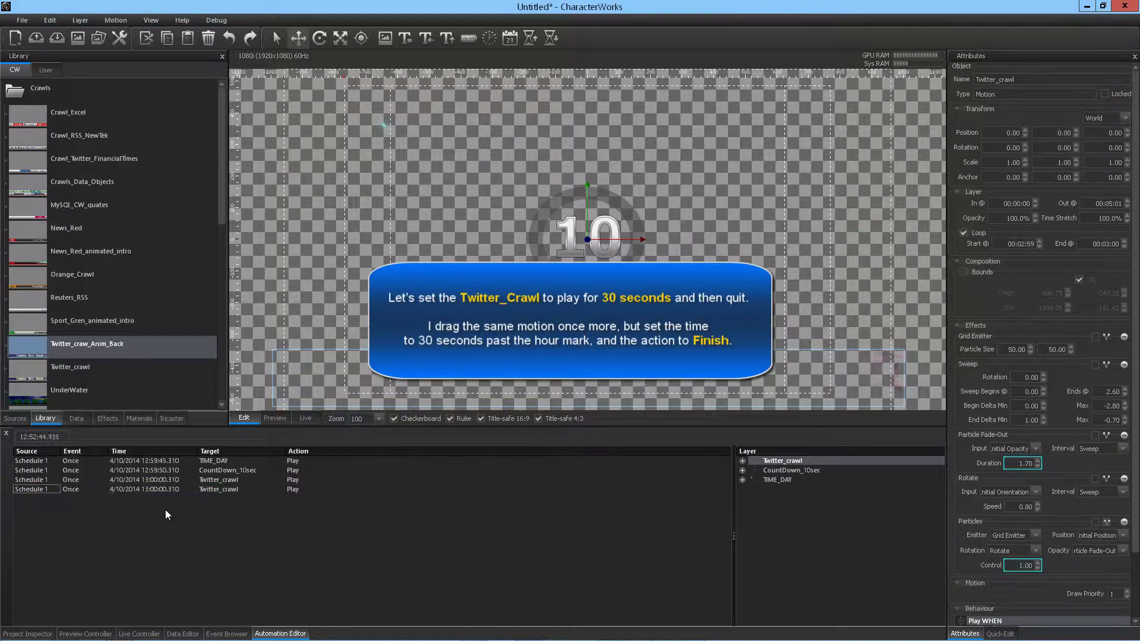
left_click(155, 489)
left_click(154, 490)
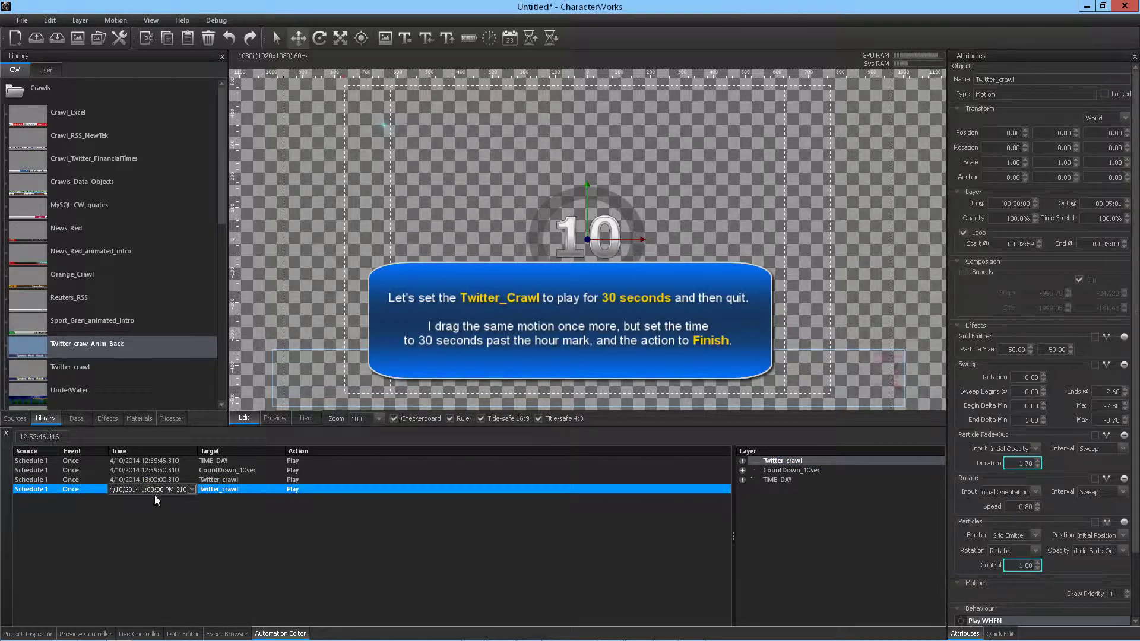
left_click(159, 490)
type("30")
key("Return")
Change the action of the second Twitter_crawl entry, at 13:00:30, to Finish.
left_click(291, 488)
left_click(314, 491)
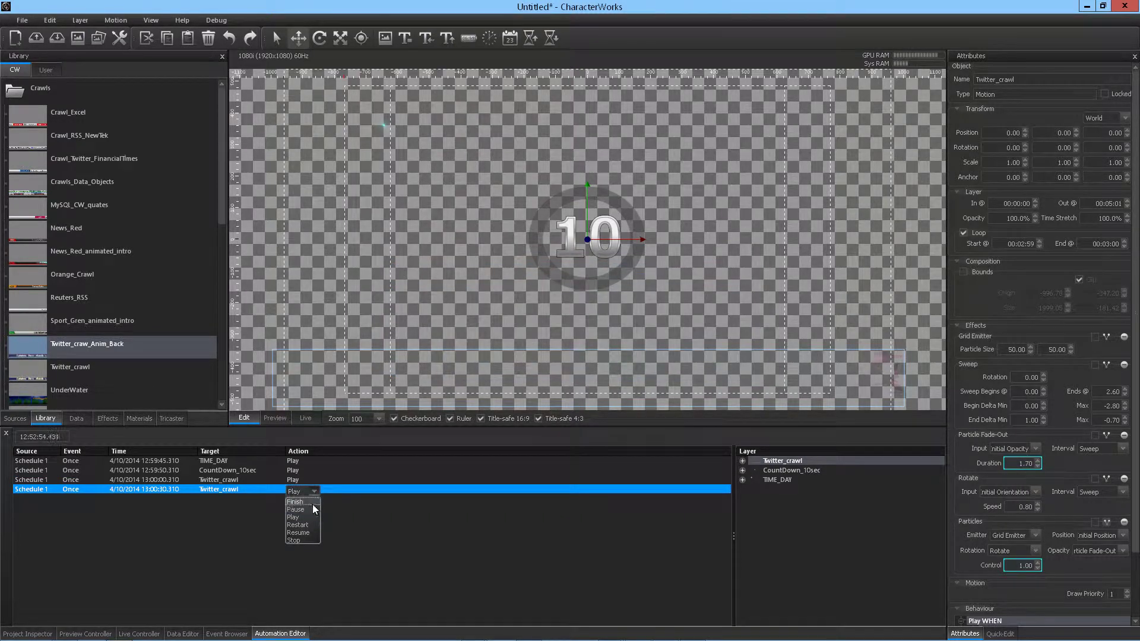
left_click(304, 502)
left_click(307, 520)
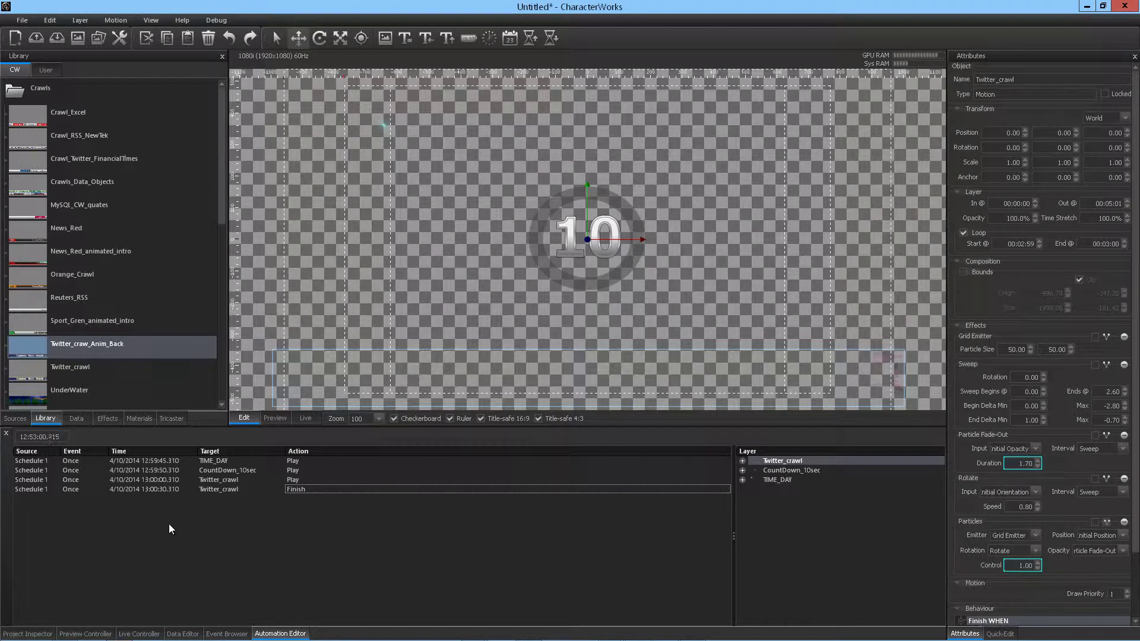
Select all four scheduled entries and look at the options available for them, including Time Shift.
left_click(158, 459)
left_click(155, 488, "shift")
right_click(156, 488)
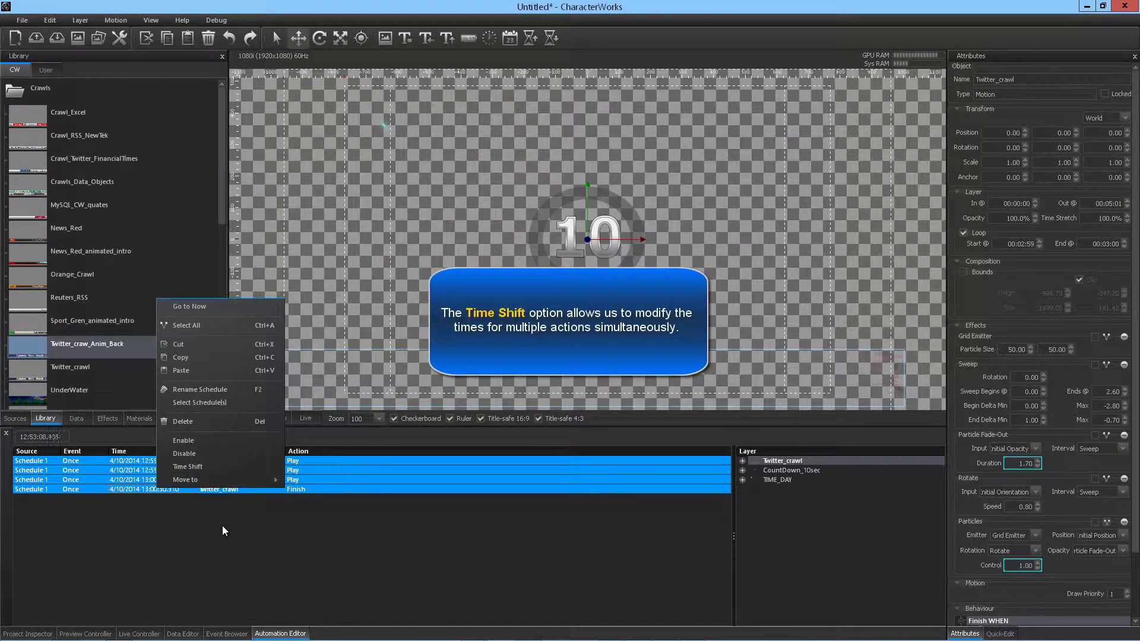
left_click(197, 527)
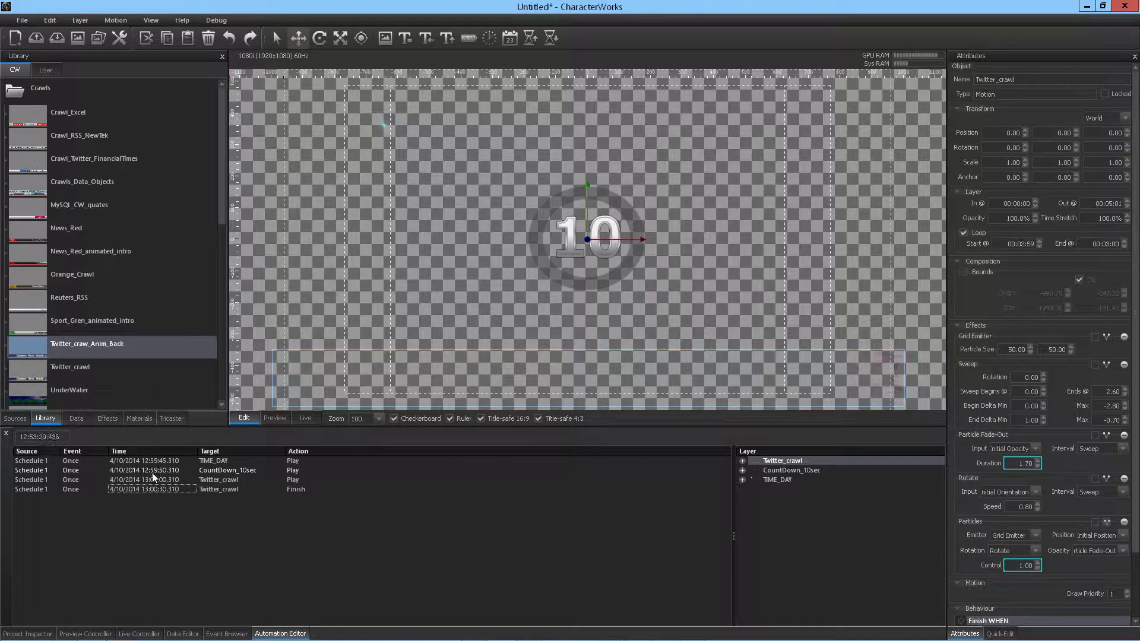
Add a second TIME_DAY action to the automation schedule and set its time to 1:00:00 PM.
left_click(217, 461)
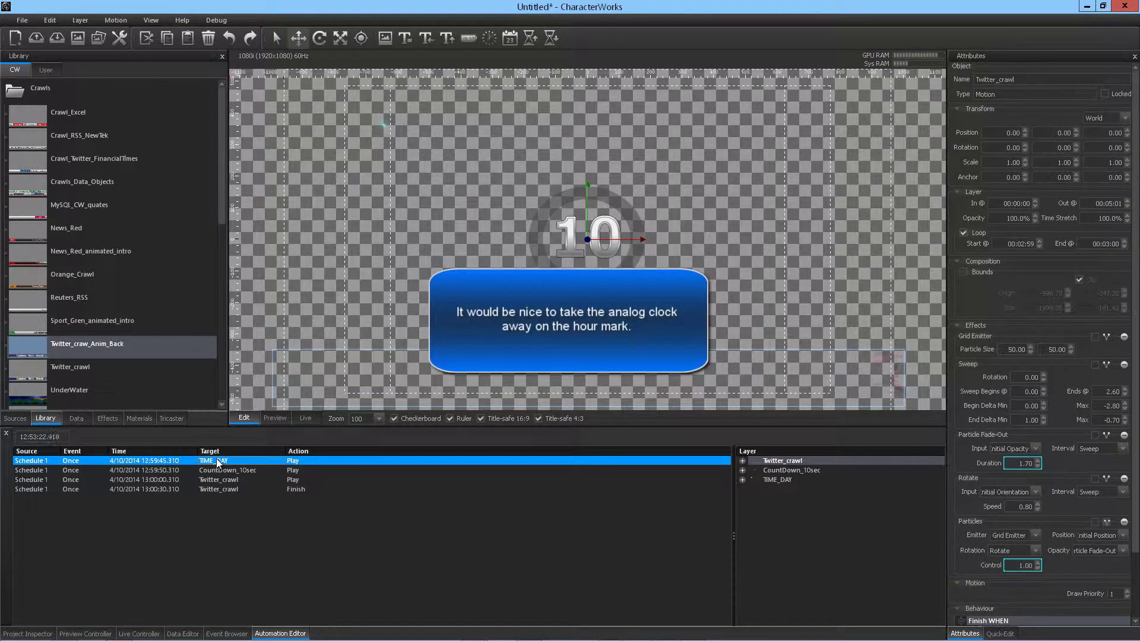
left_click(782, 478)
left_click_drag(782, 478, 514, 535)
double_click(157, 499)
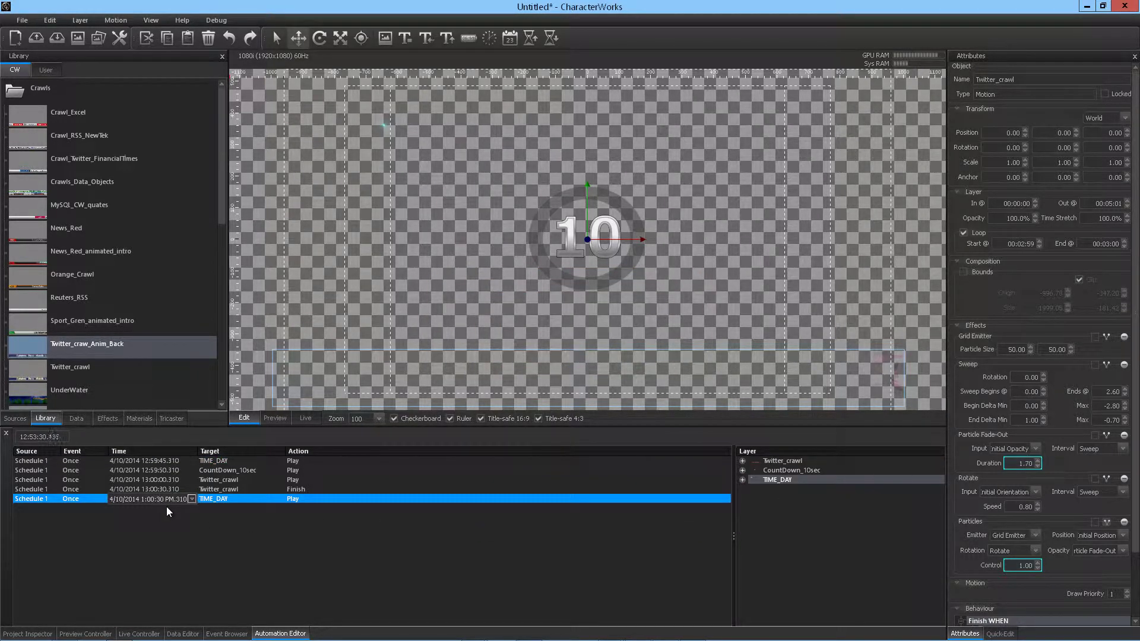
type("3")
type("0")
key("Return")
Change the action of the second TIME_DAY entry, at 13:00:00, to Finish.
left_click(296, 499)
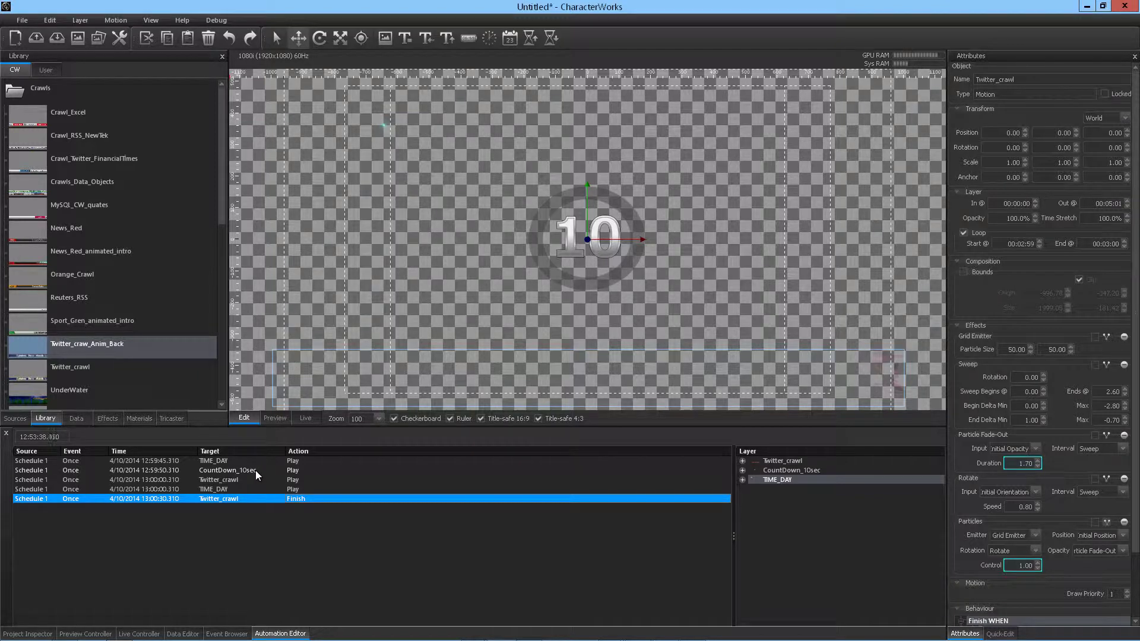
left_click(291, 488)
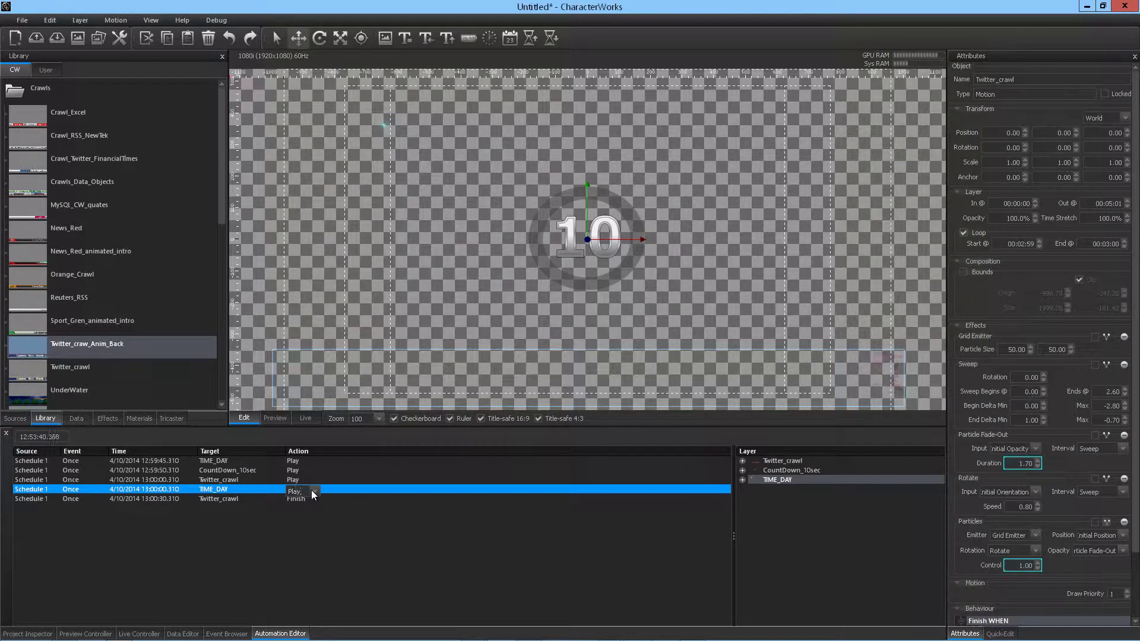
left_click(313, 491)
left_click(300, 502)
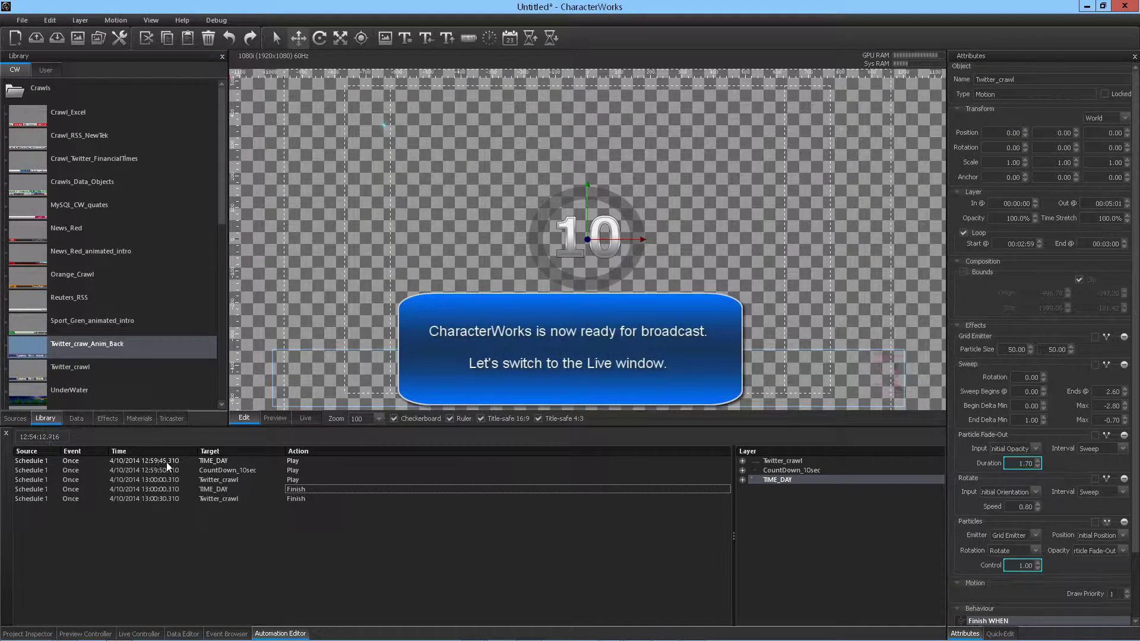
Switch the canvas to the Live output and bring the Automation Editor schedule back into view.
left_click(307, 419)
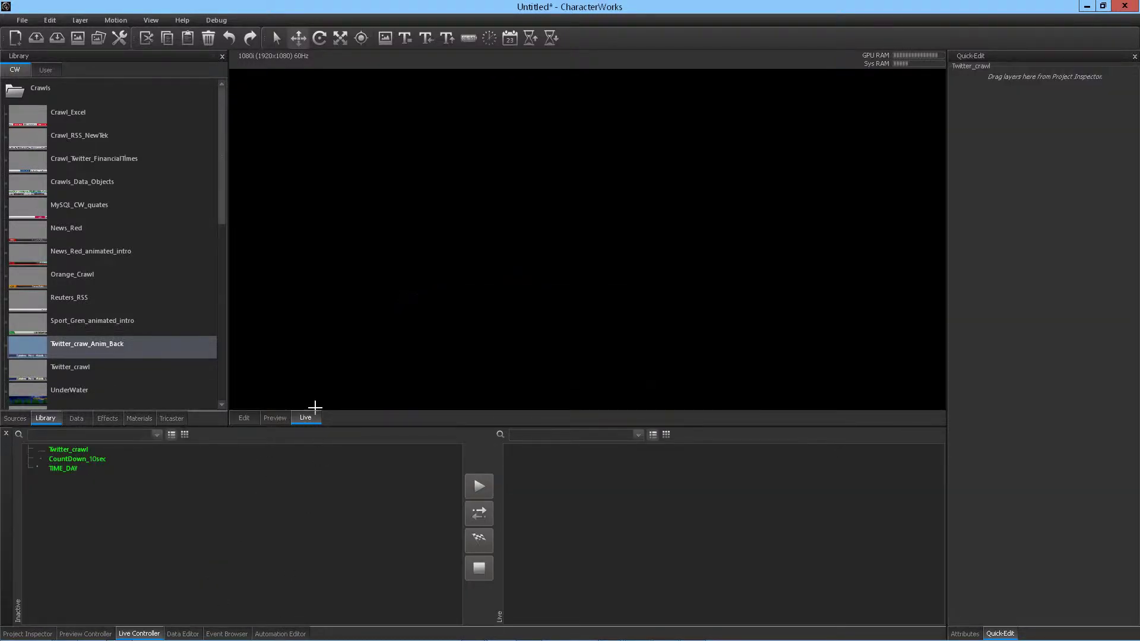
left_click(293, 633)
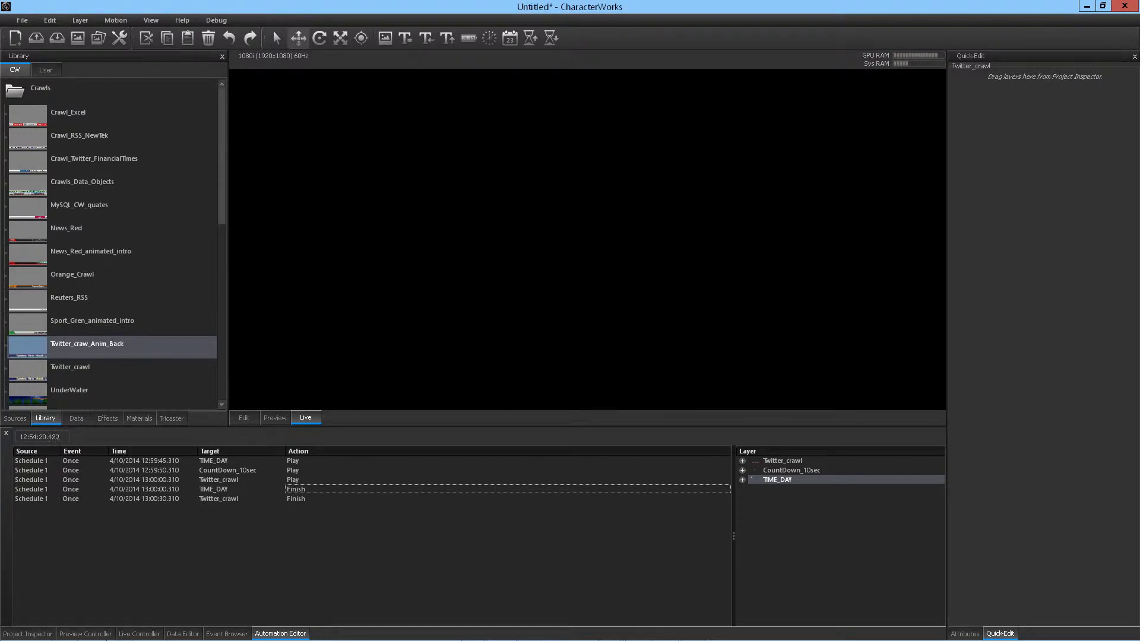
Set the system clock forward to shortly before the first scheduled action at 12:59:45 and confirm the new time.
left_click_drag(460, 128, 855, 188)
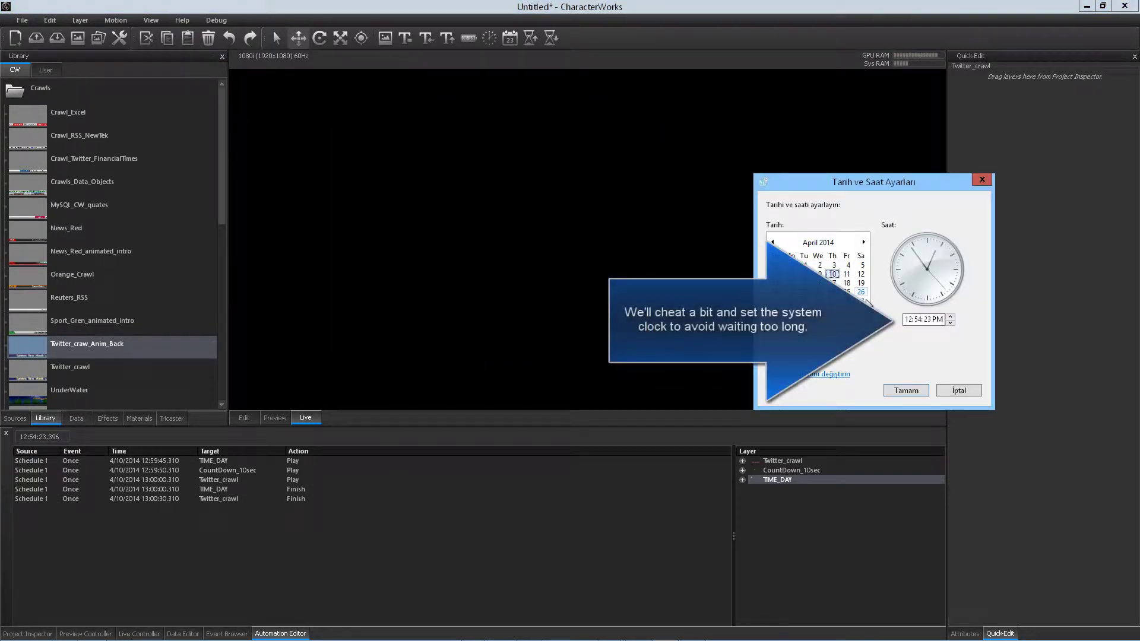
left_click(919, 319)
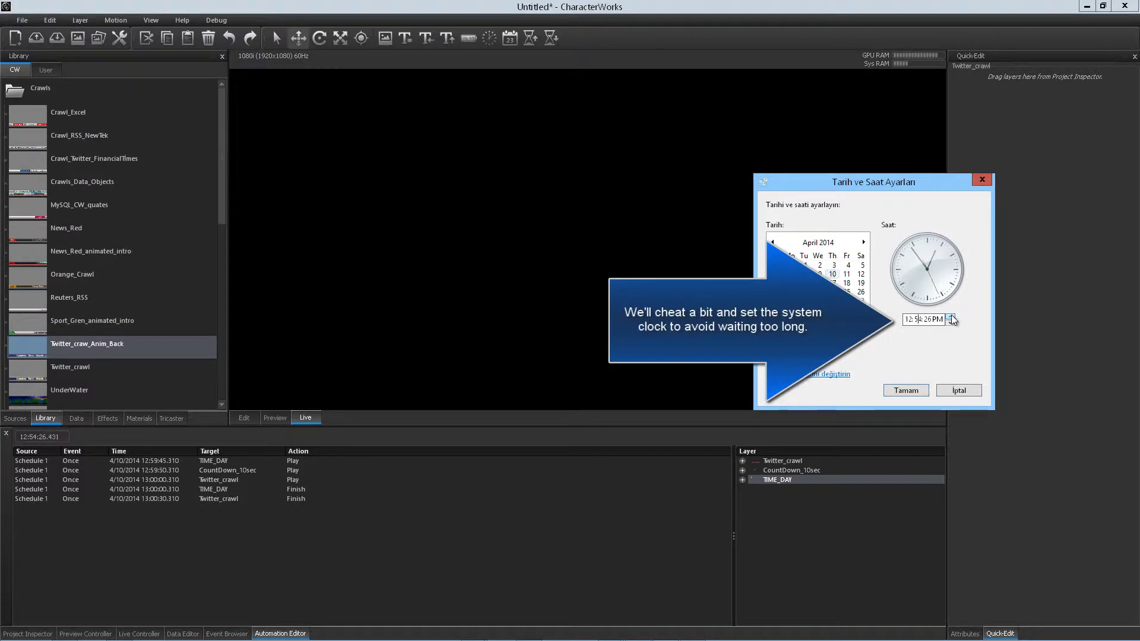
left_click(950, 317)
left_click(950, 317)
left_click(951, 316)
left_click(950, 317)
left_click(950, 317)
left_click(949, 322)
left_click(906, 390)
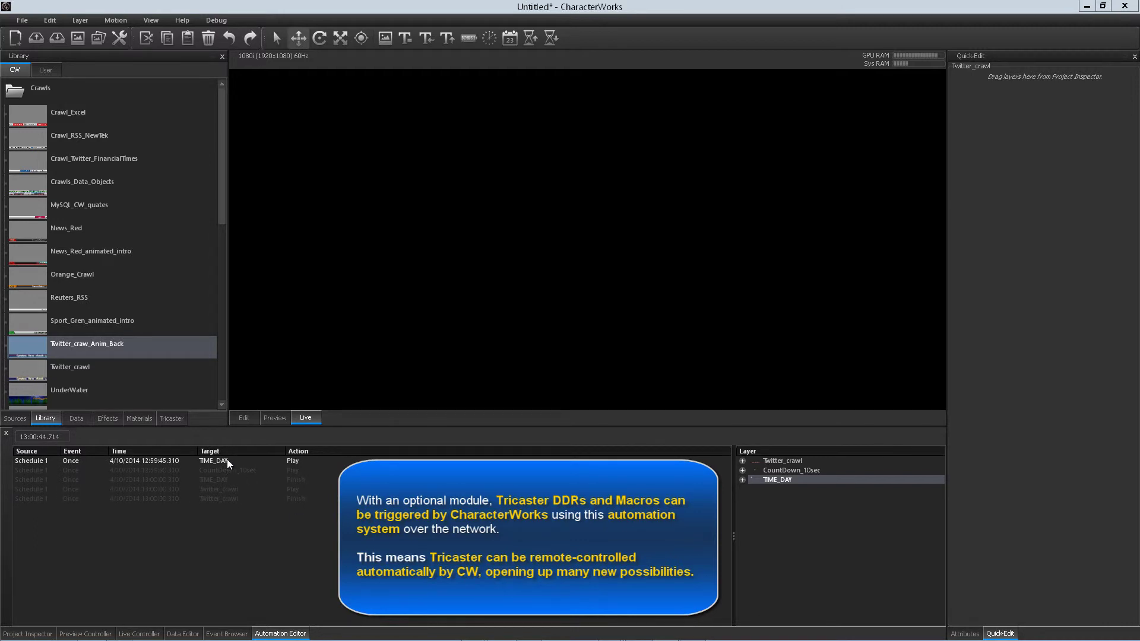
Look through the Tricaster DDR1, DDR2 and Macro lists available for automation.
left_click(178, 421)
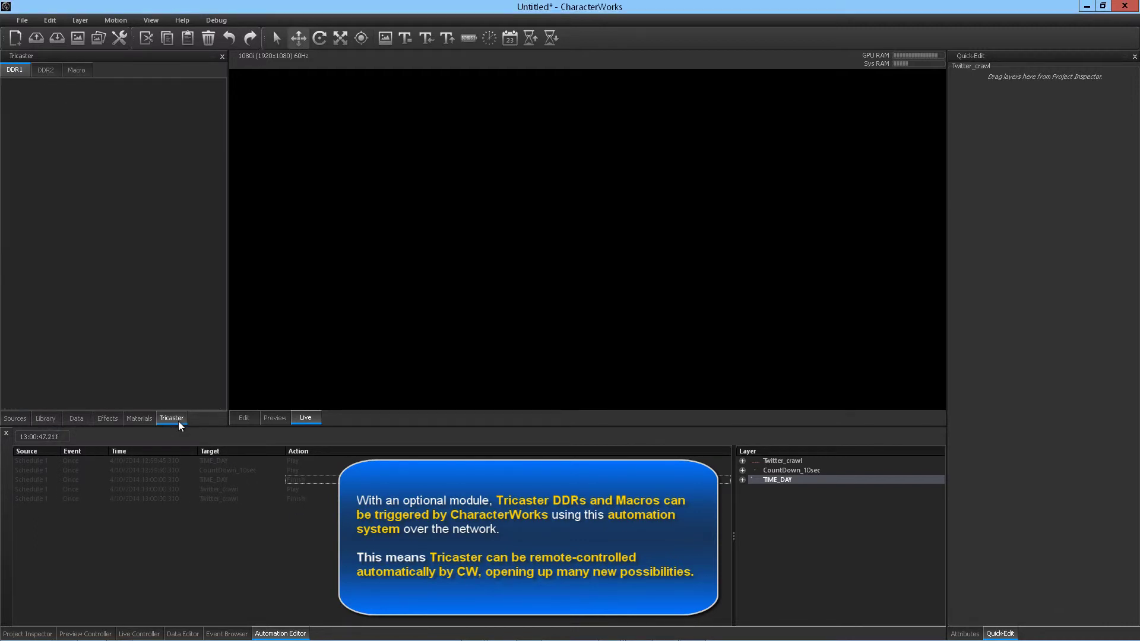
left_click(53, 70)
left_click(75, 70)
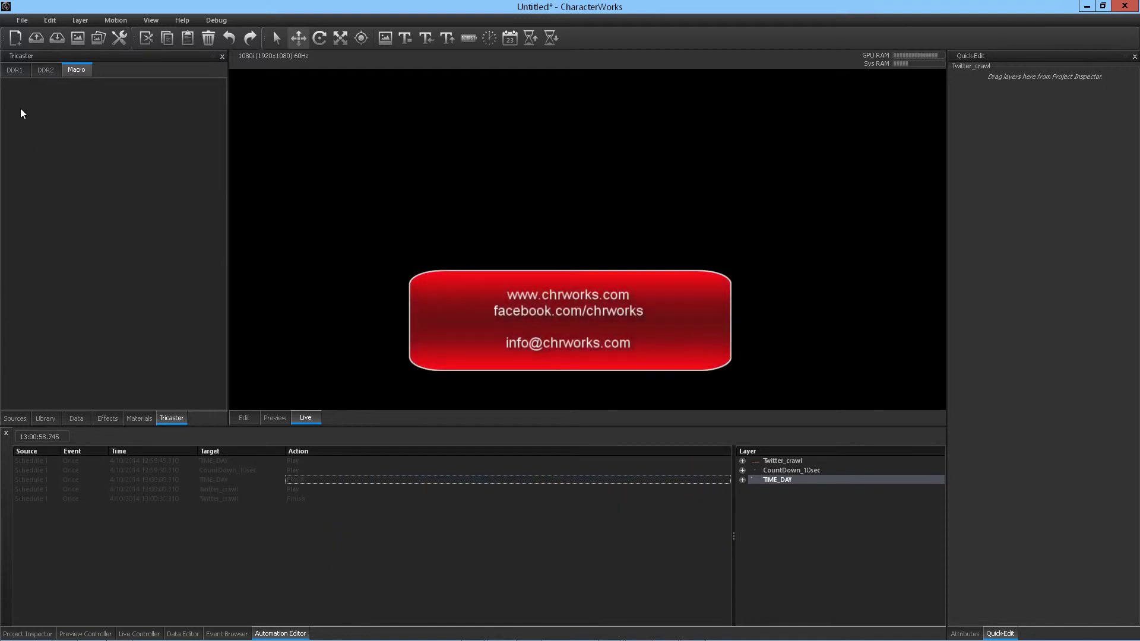
left_click(15, 71)
left_click(43, 71)
left_click(77, 71)
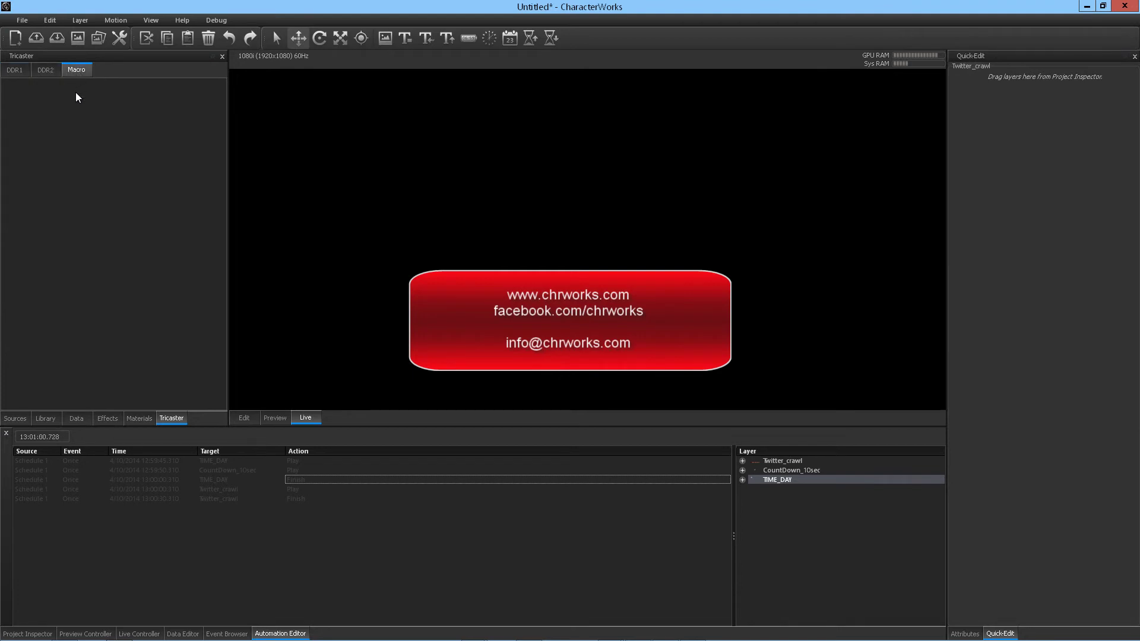